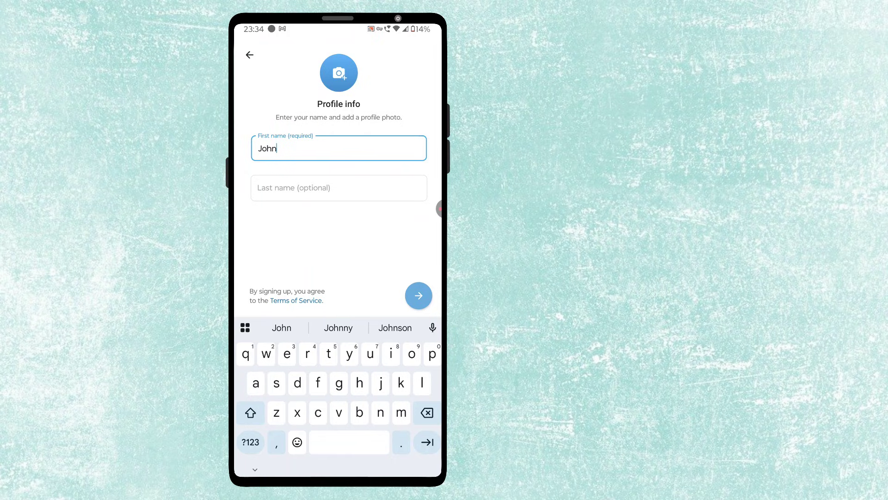
Submit the entered first name on Telegram's Profile info screen to create the account
click(419, 295)
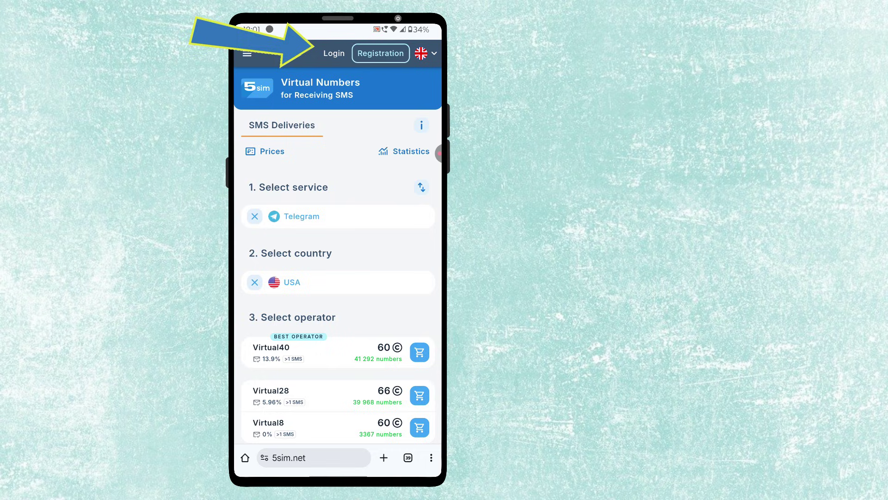
Log in to 5SIM with Google and choose Telegram as the service
click(334, 53)
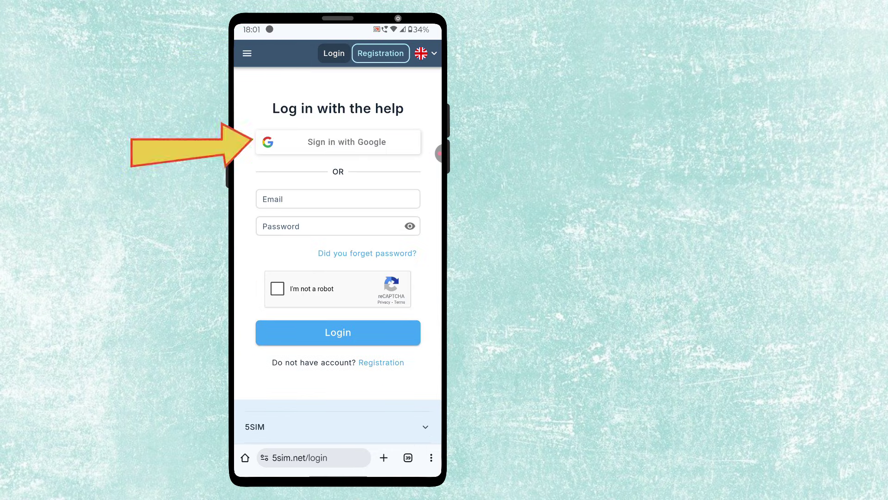
click(338, 142)
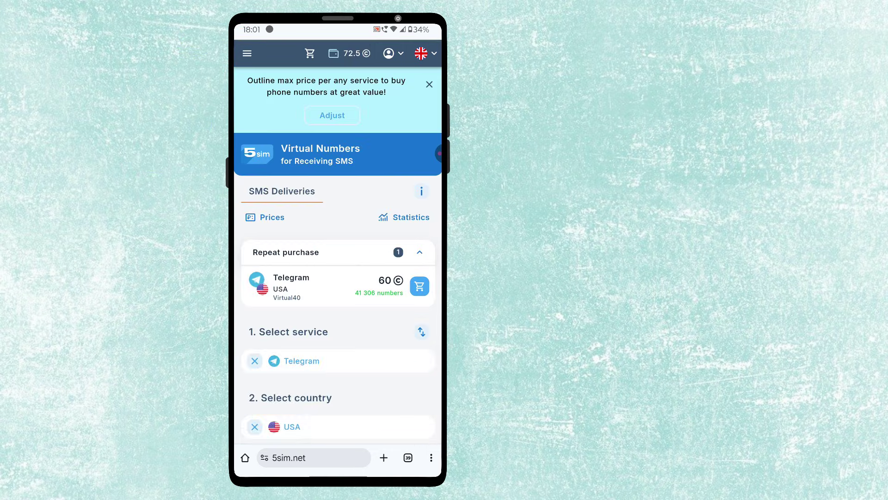
scroll(338, 277, down, 5)
scroll(337, 313, down, 1)
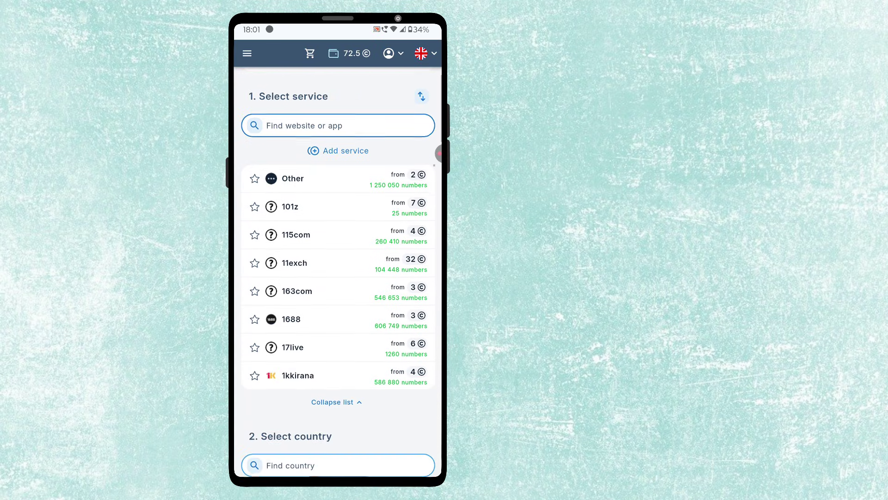
click(338, 124)
text(Tele)
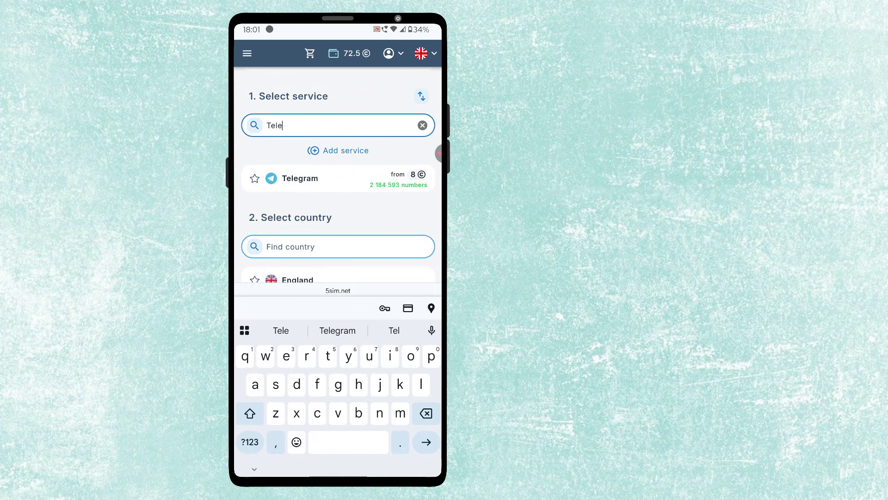
click(300, 178)
Set the country to USA after trying Canada and England, showing operators like Virtual40
click(296, 261)
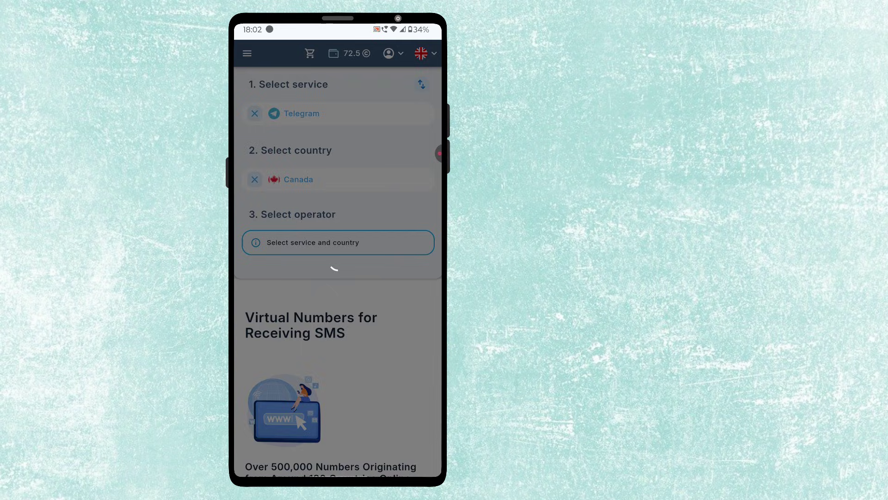
click(298, 179)
scroll(338, 277, down, 1)
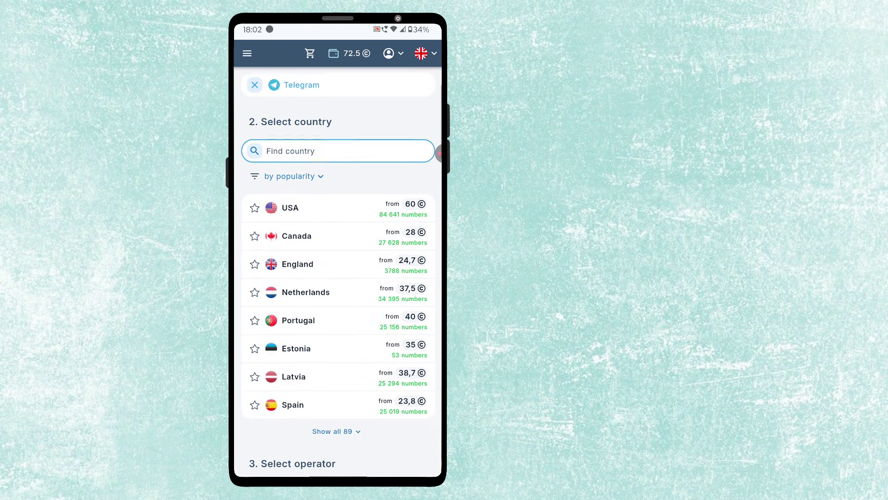
click(299, 262)
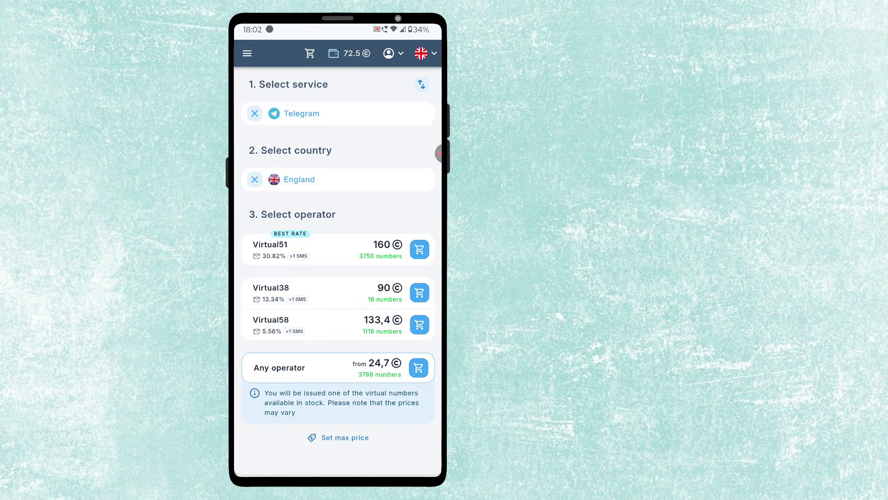
click(290, 196)
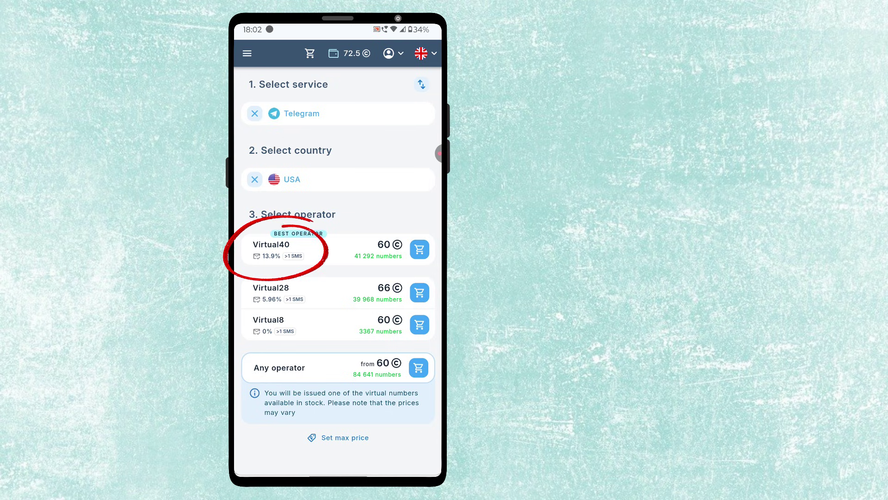
scroll(338, 271, down, 1)
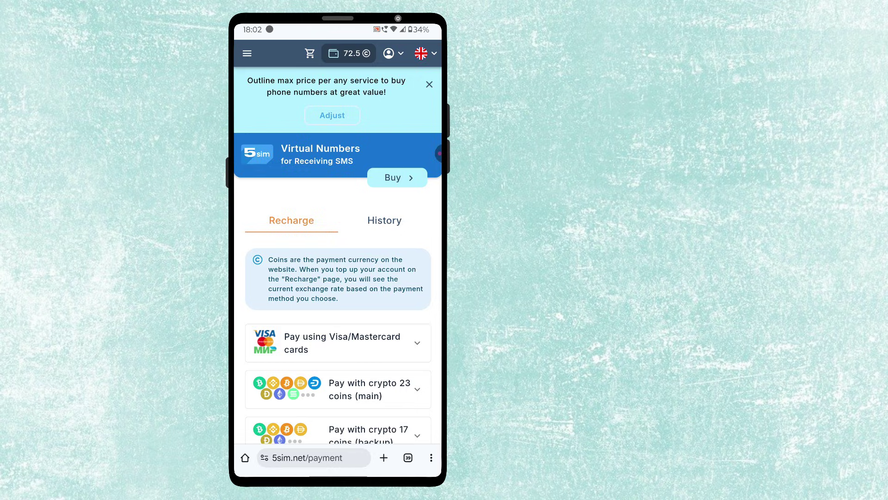
scroll(338, 277, down, 5)
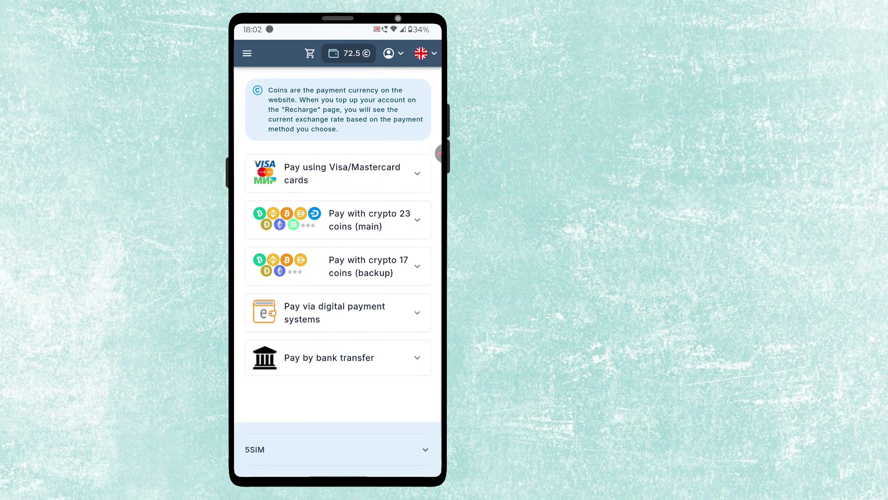
scroll(338, 278, down, 1)
Expand 'Pay with crypto 23 coins (main)' and browse the coin list down to TON
click(338, 184)
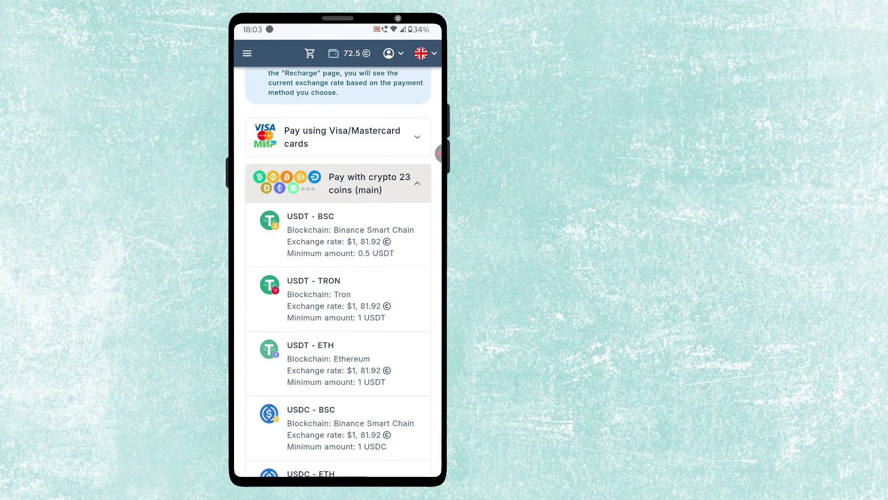
scroll(338, 278, down, 2)
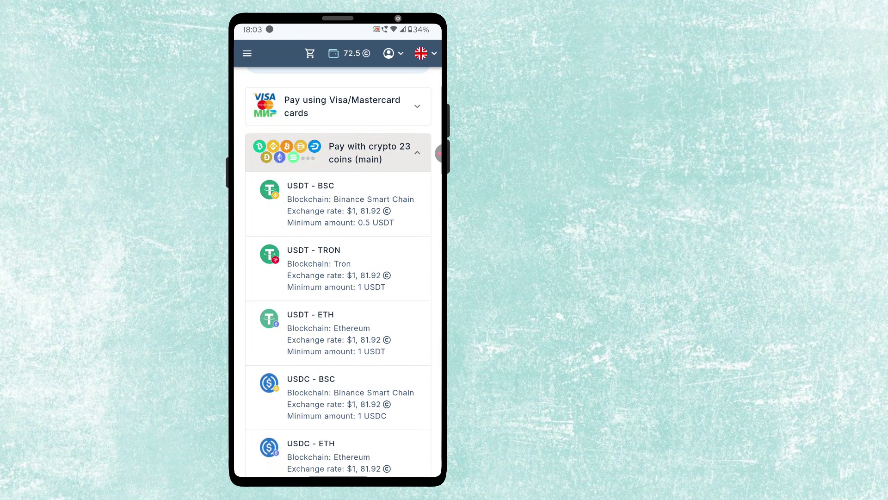
scroll(339, 278, down, 1)
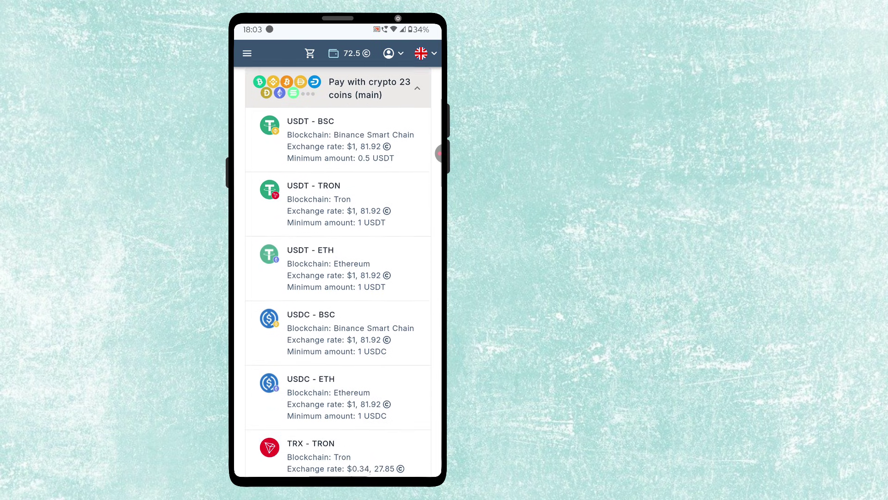
scroll(338, 278, down, 1)
scroll(338, 278, down, 2)
scroll(338, 278, down, 3)
scroll(338, 277, down, 2)
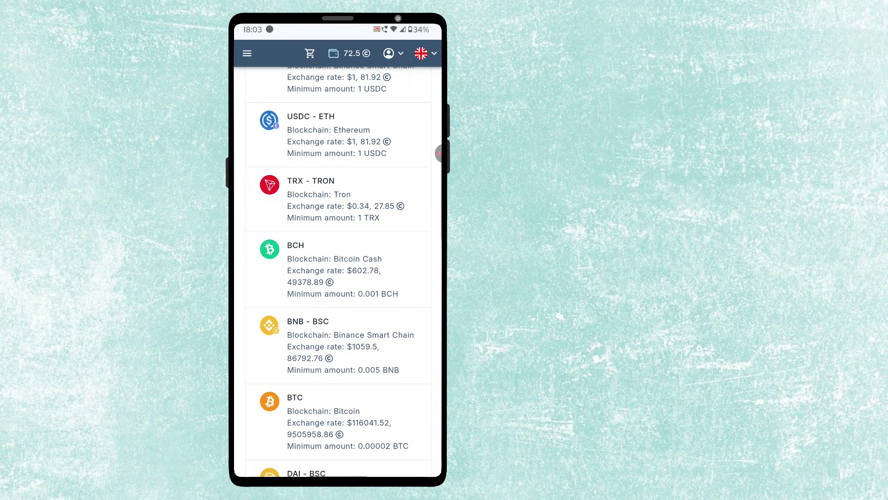
scroll(338, 278, down, 2)
scroll(338, 277, down, 3)
scroll(338, 278, down, 10)
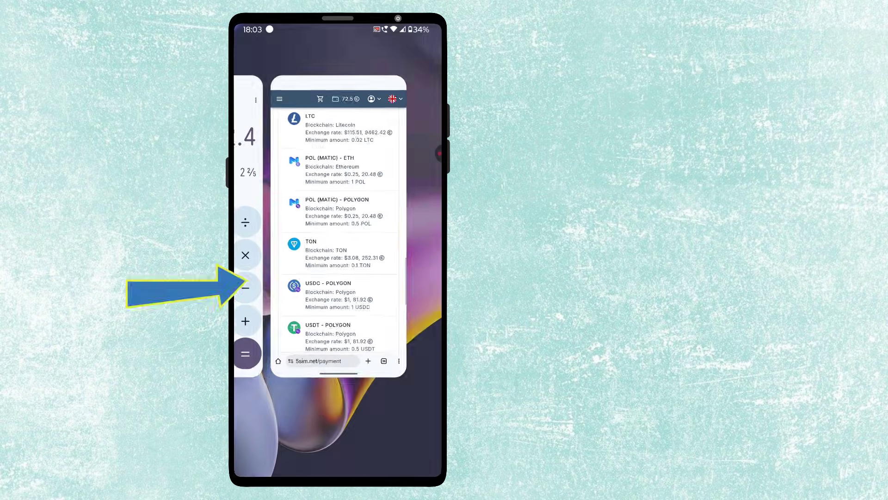
Compute 0.1 × 3.2 = 0.32 in Calculator, then switch back to the 5SIM page
click(260, 446)
click(312, 446)
click(260, 395)
click(415, 295)
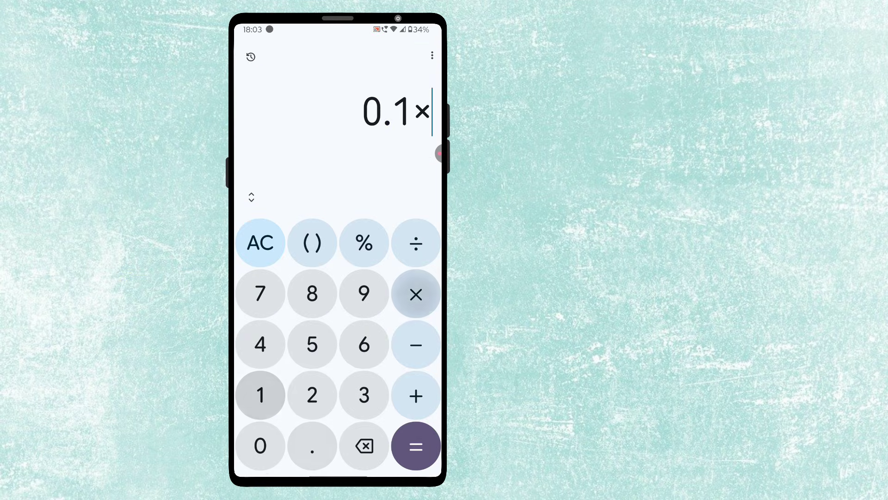
click(364, 395)
click(312, 446)
click(313, 395)
click(415, 445)
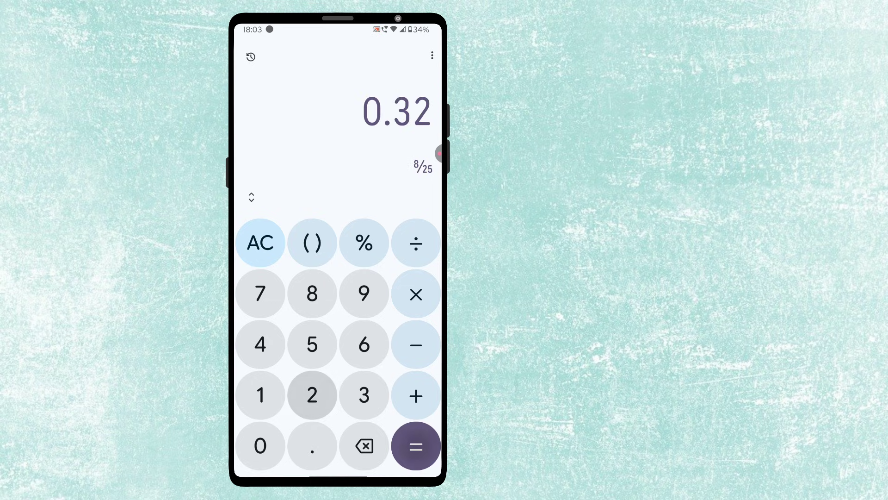
drag(338, 474, 337, 347)
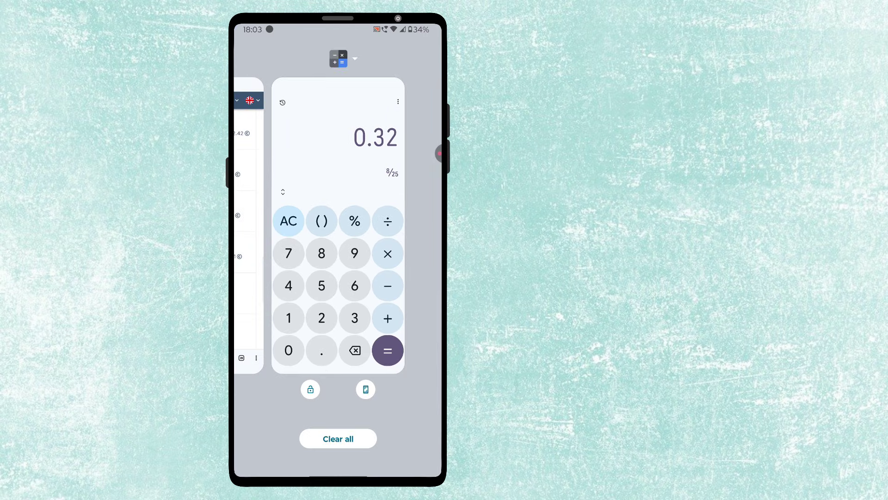
click(249, 229)
Choose TON, enter 0.25 TON, create the invoice and copy its payment address
click(326, 291)
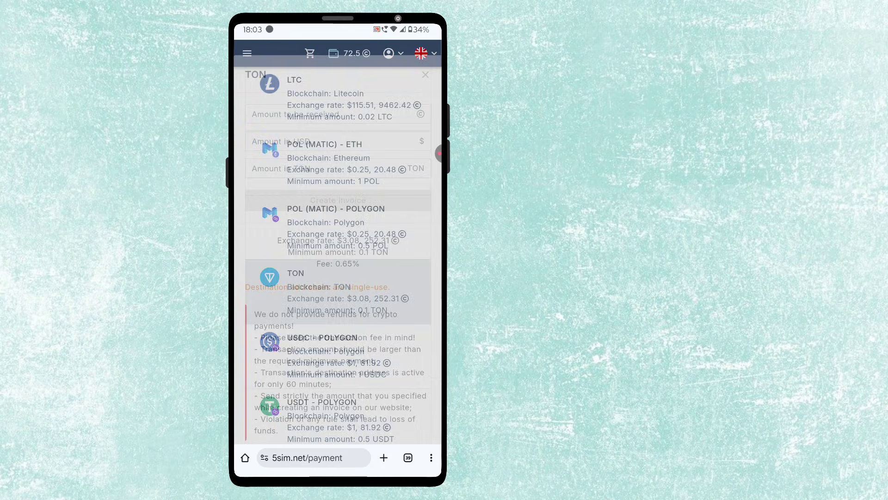
click(326, 168)
click(250, 441)
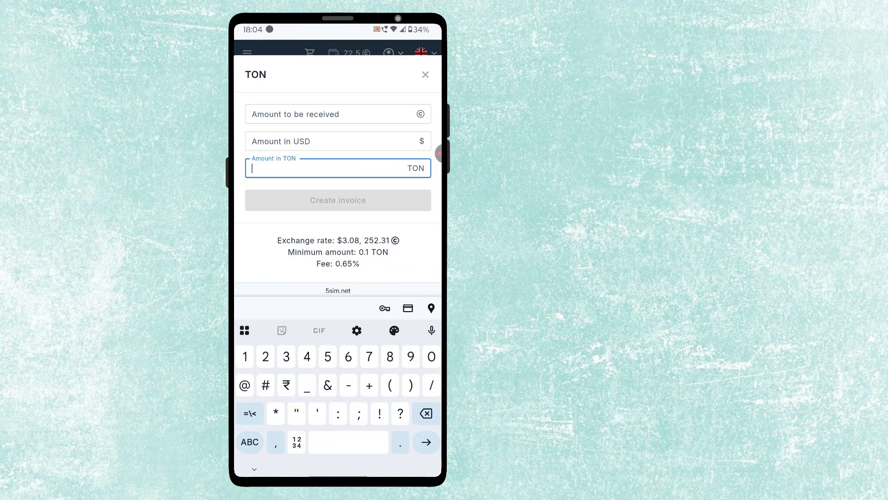
text(0.2)
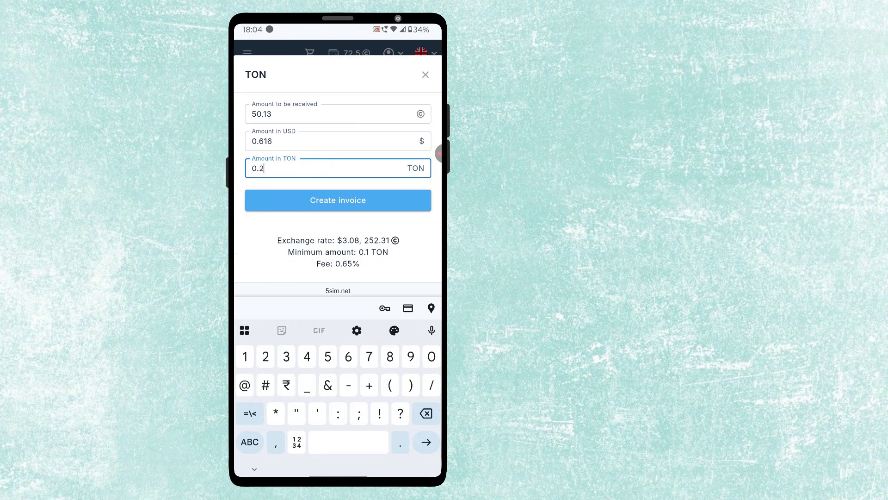
text(5)
click(254, 468)
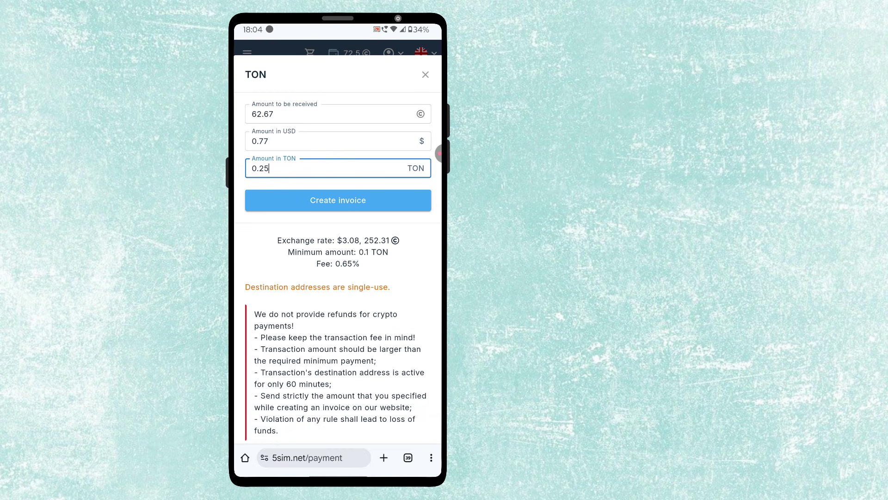
click(338, 199)
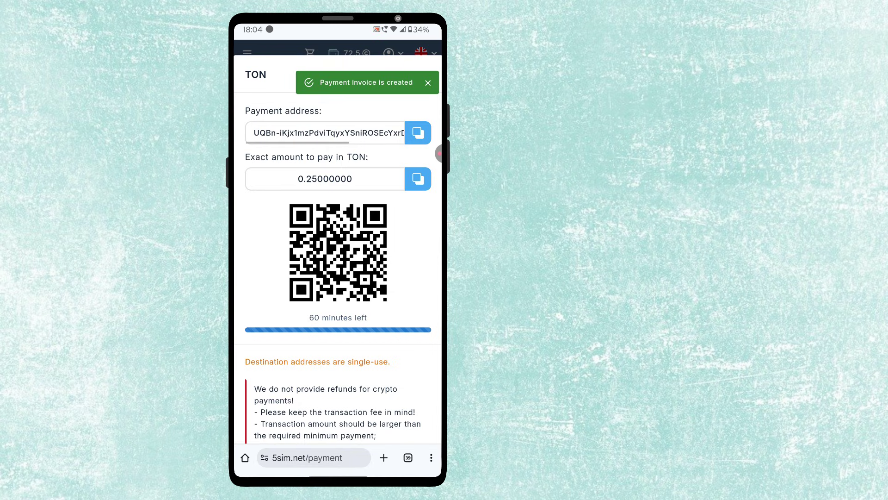
click(418, 133)
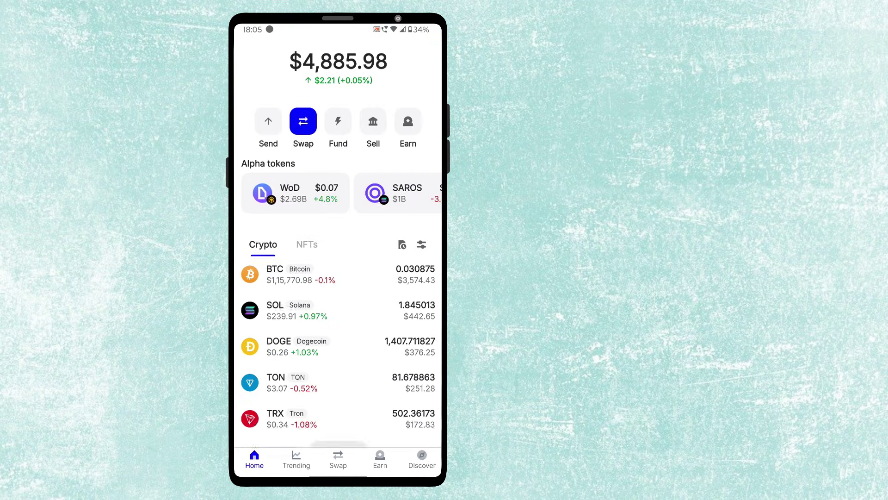
Start a Trust Wallet TON send of 0.25 to the pasted 5SIM address
click(347, 407)
click(268, 430)
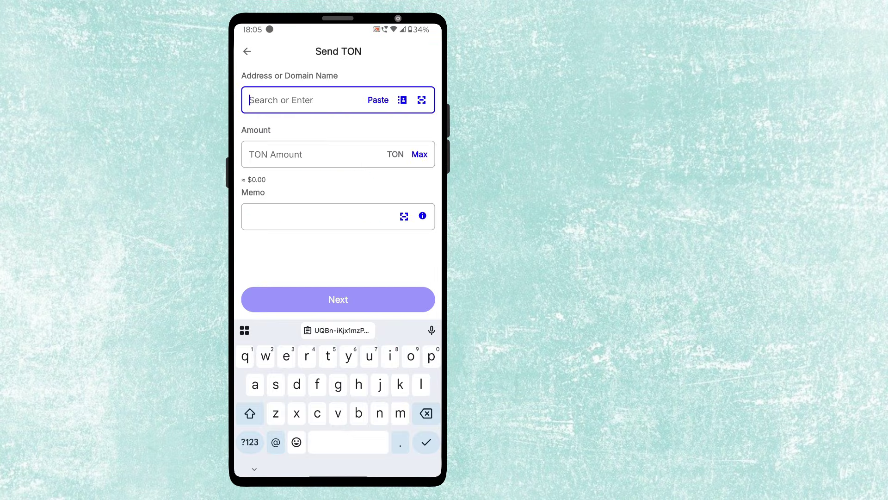
click(379, 100)
click(305, 154)
text(0.25)
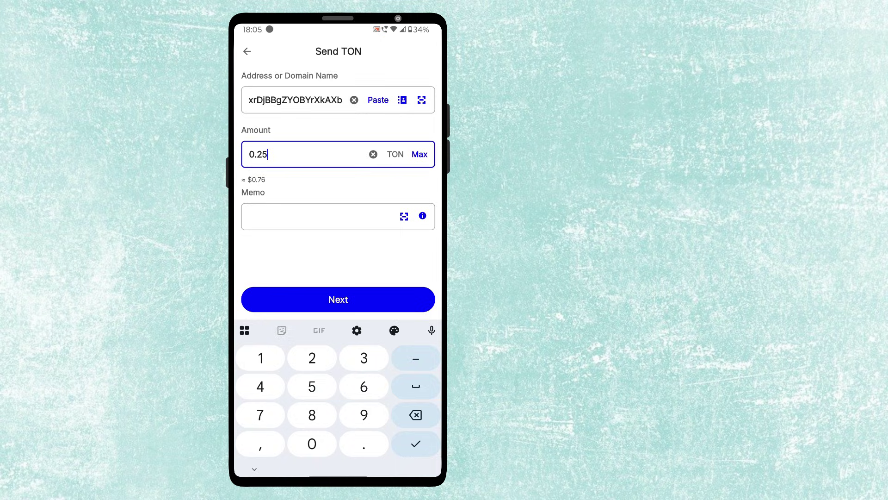
click(416, 442)
Review and confirm the 0.25 TON transfer, then view its transaction details
click(337, 450)
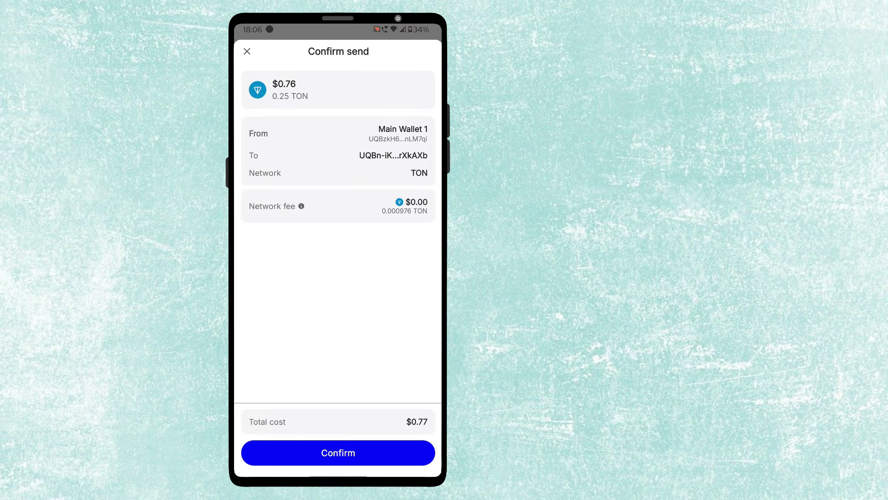
click(338, 451)
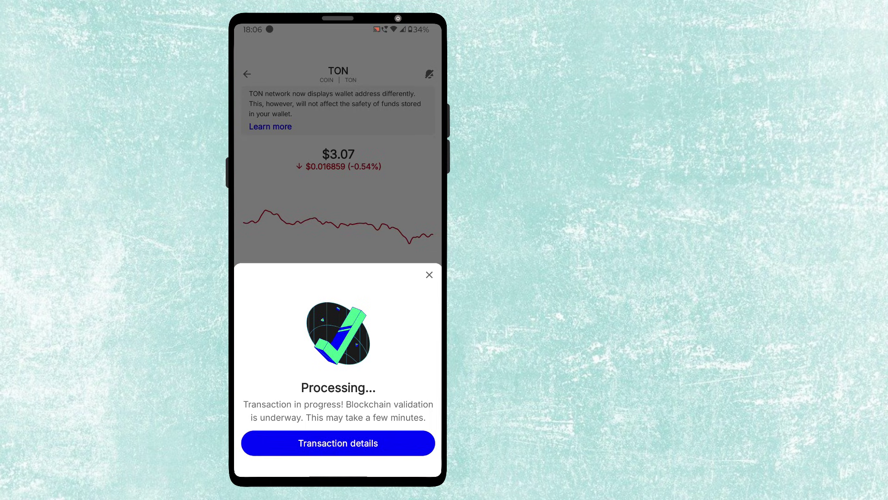
click(338, 442)
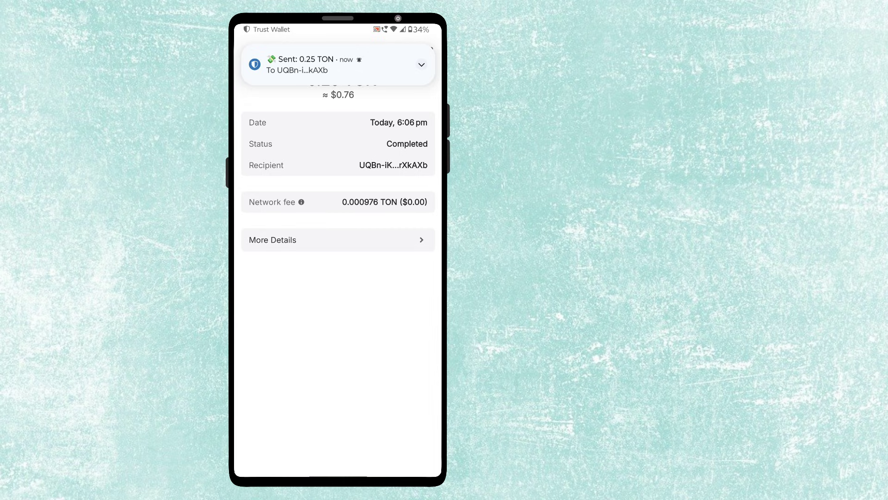
Return to 5SIM, dismiss the Payment made notice and open the History tab
drag(337, 476, 338, 313)
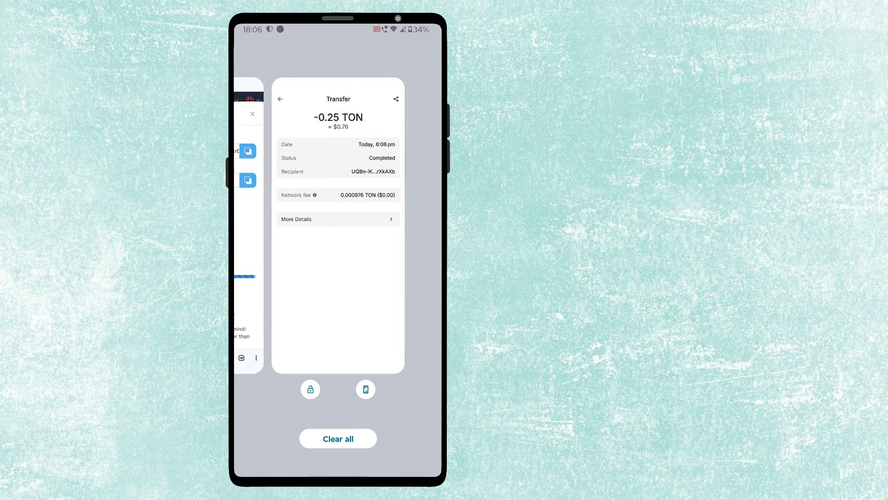
click(246, 208)
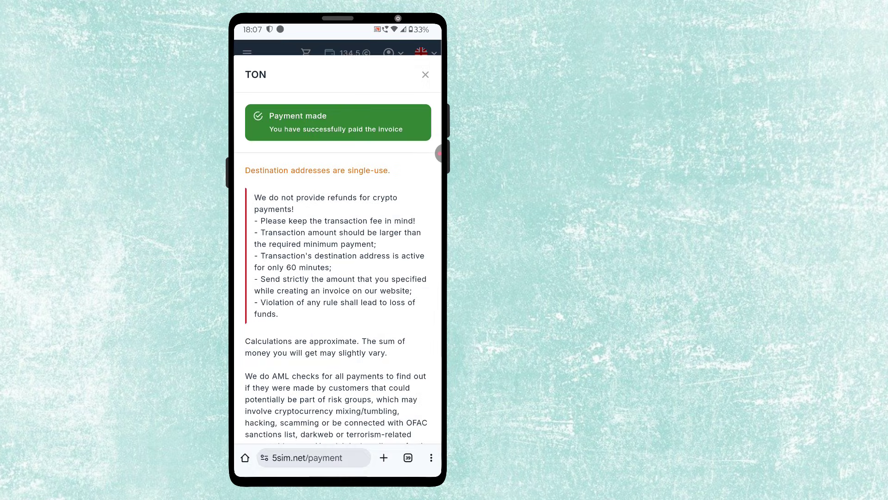
click(426, 75)
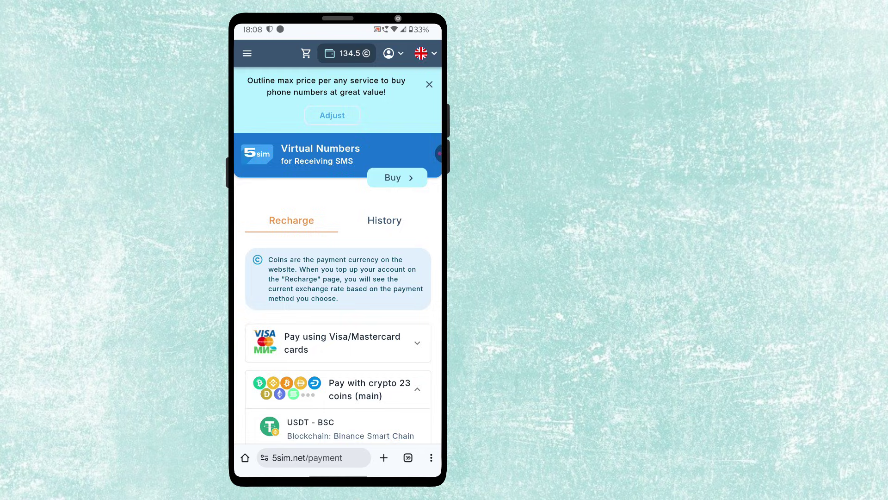
click(385, 220)
scroll(338, 277, down, 3)
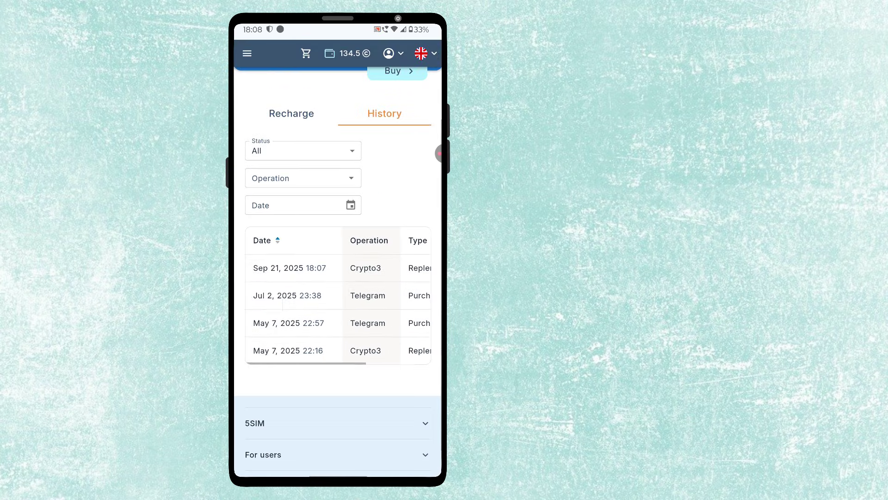
scroll(338, 305, right, 2)
Go to the 5SIM home page and repeat the Telegram USA Virtual40 purchase
click(247, 53)
click(257, 82)
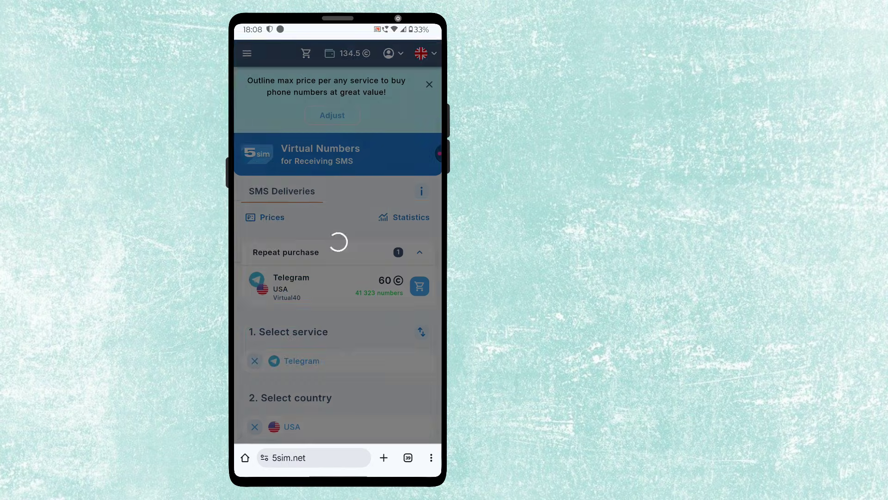
scroll(337, 277, down, 5)
scroll(339, 277, down, 3)
click(419, 212)
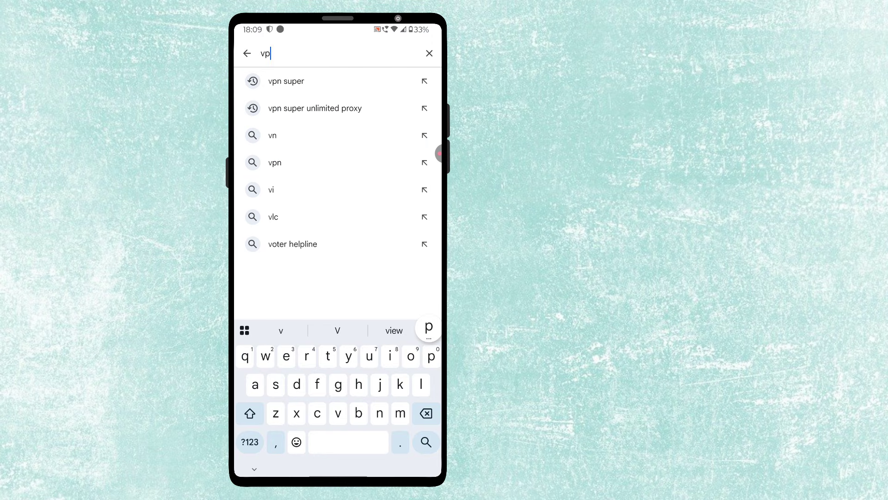
text(n s)
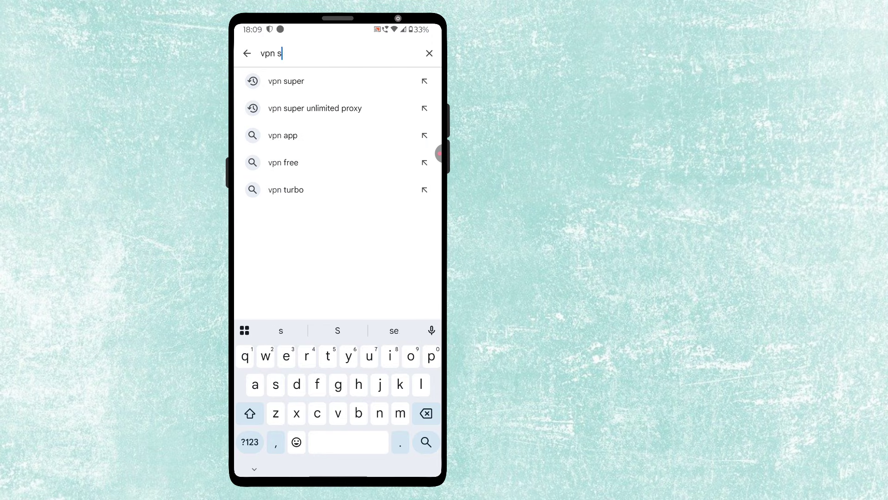
text(uper)
Search 'vpn super unlimited proxy', then install and launch VPN - Super Unlimited Proxy
click(315, 107)
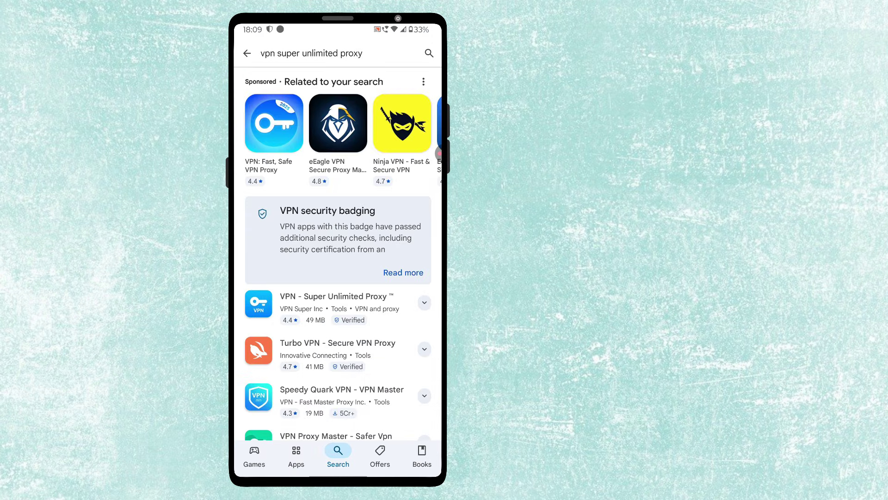
click(333, 296)
click(338, 183)
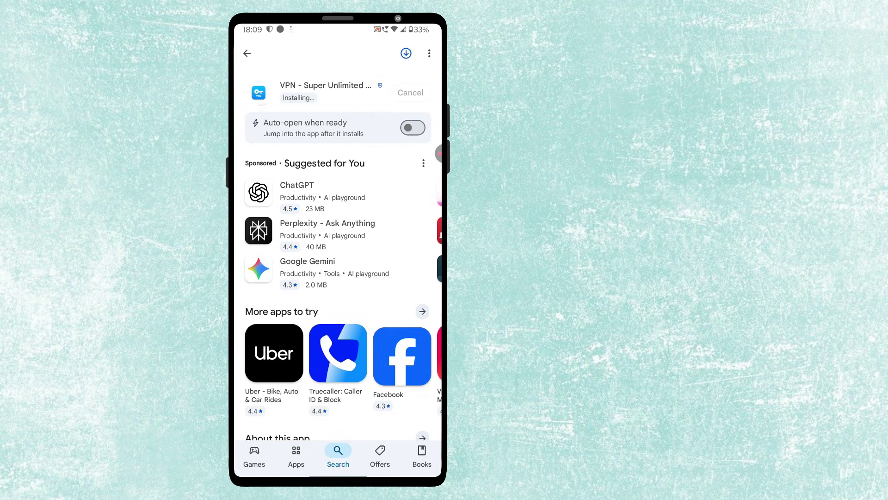
click(385, 123)
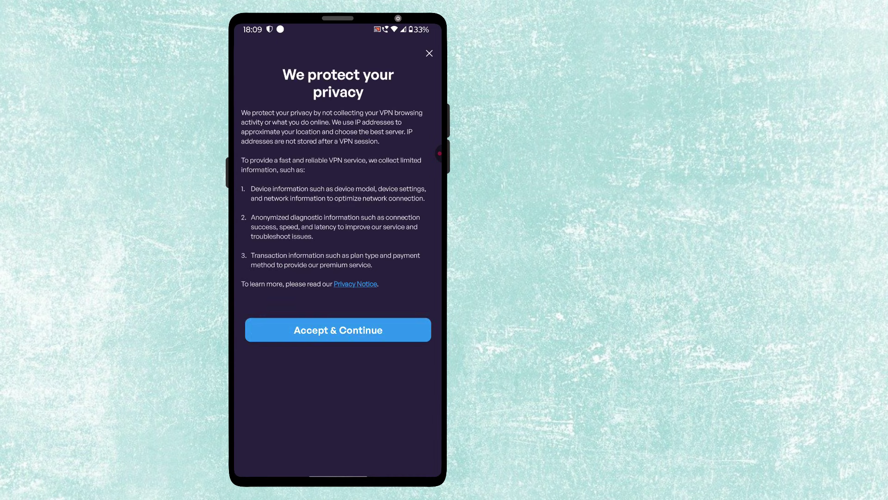
Accept the VPN privacy terms and connect through a free server (US-Dallas)
click(337, 329)
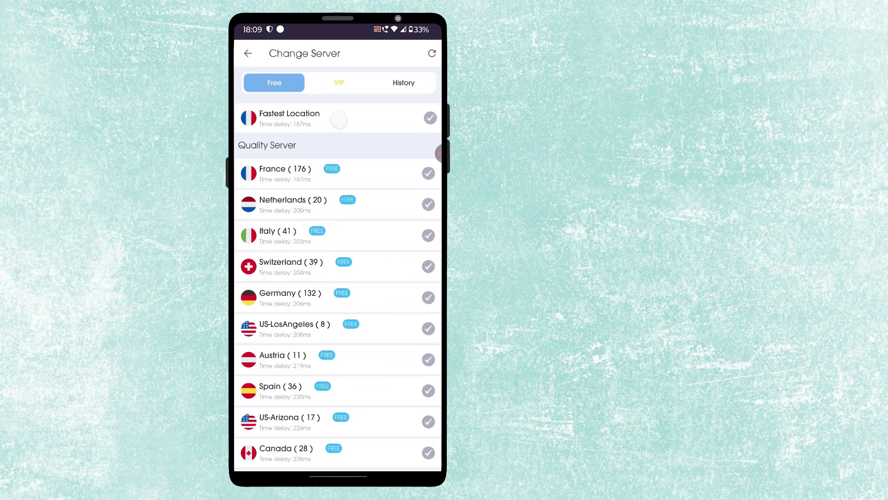
click(343, 78)
scroll(338, 278, down, 5)
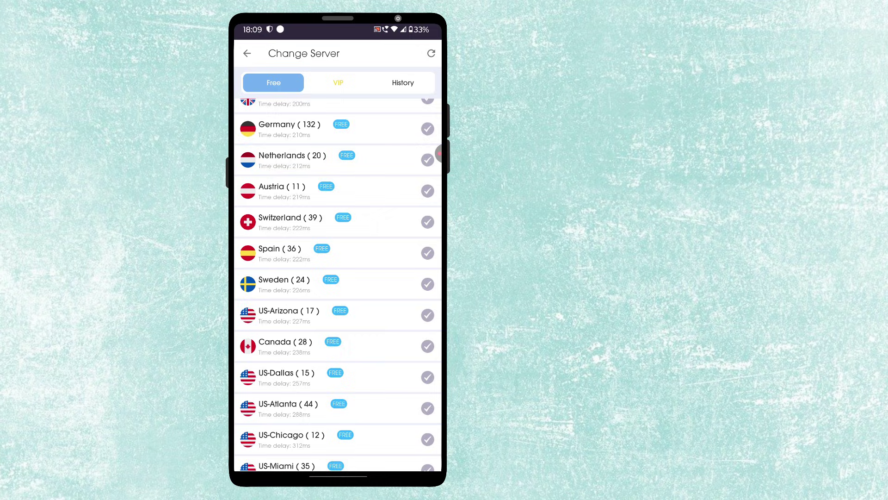
click(291, 350)
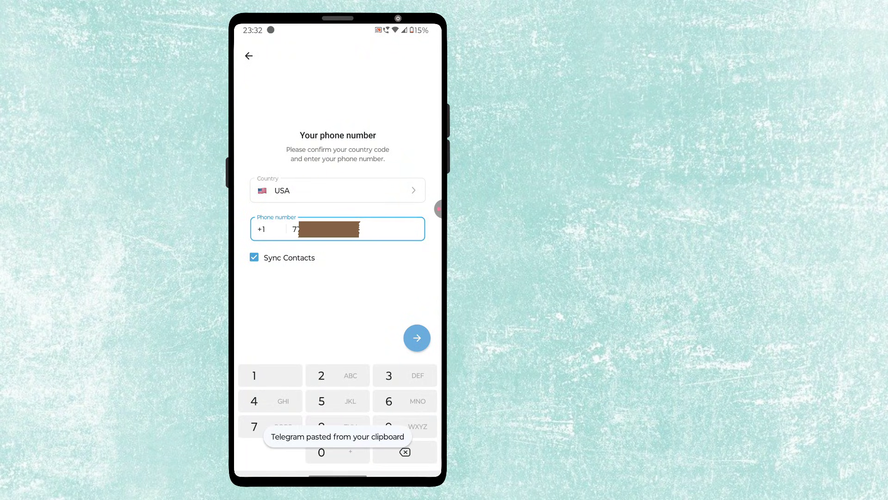
Submit the USA number with contact syncing turned off, and confirm it is correct
click(254, 257)
click(417, 309)
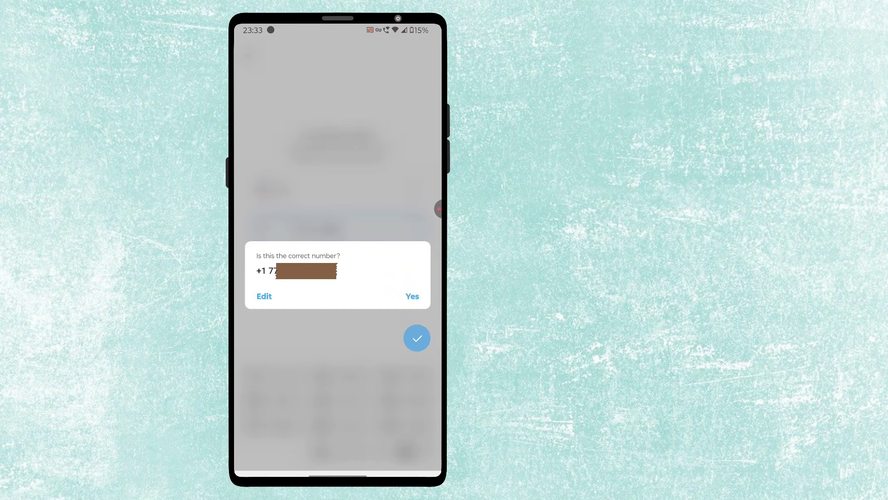
click(413, 296)
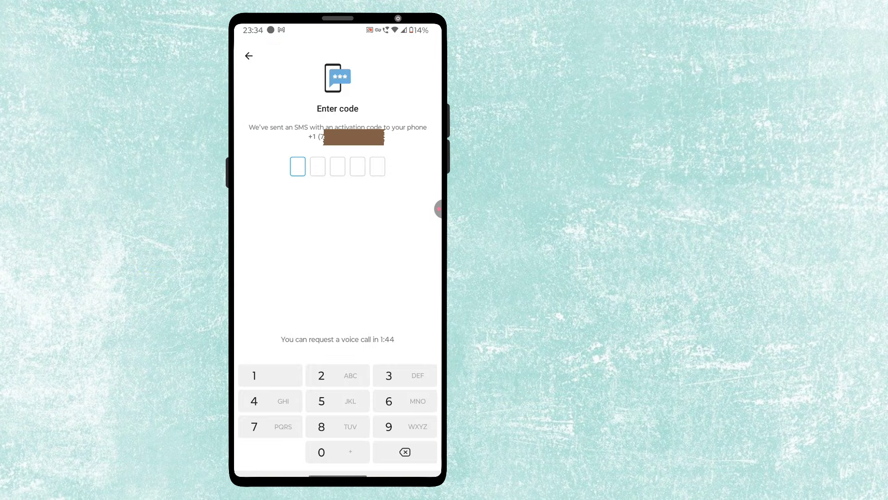
Enter the SMS verification code received on the 5SIM number
click(389, 400)
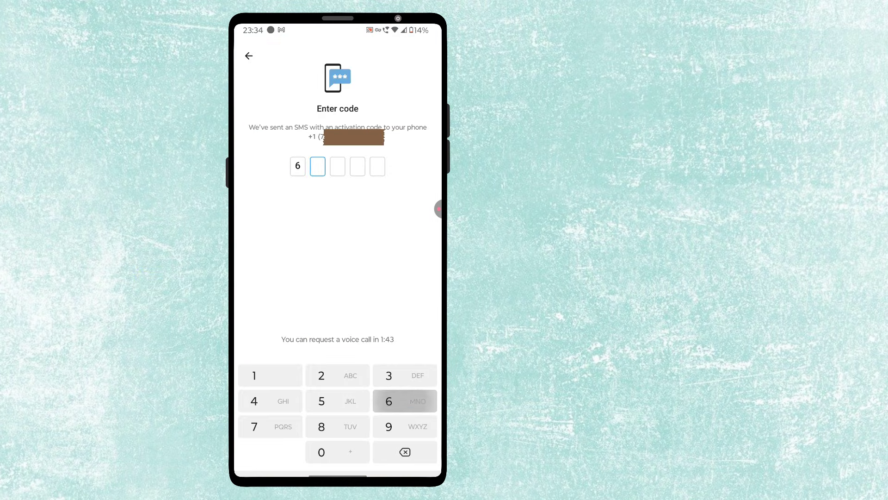
click(254, 400)
click(254, 401)
click(388, 427)
click(321, 452)
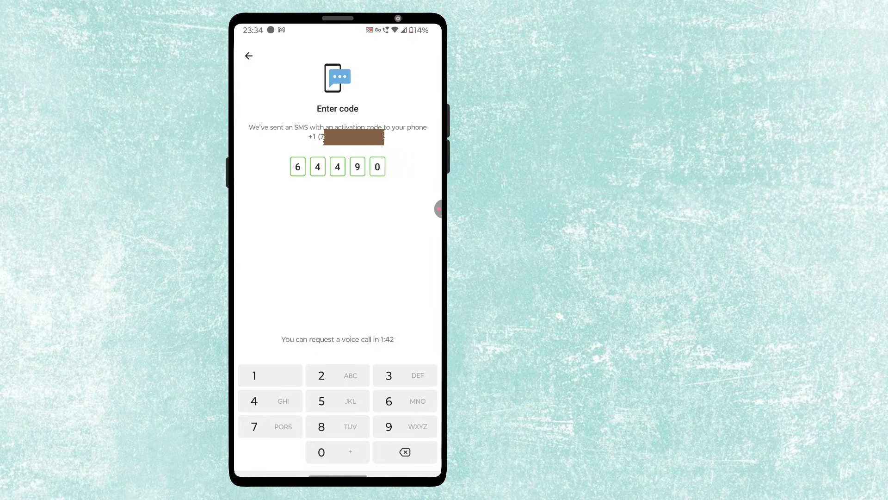
text(John)
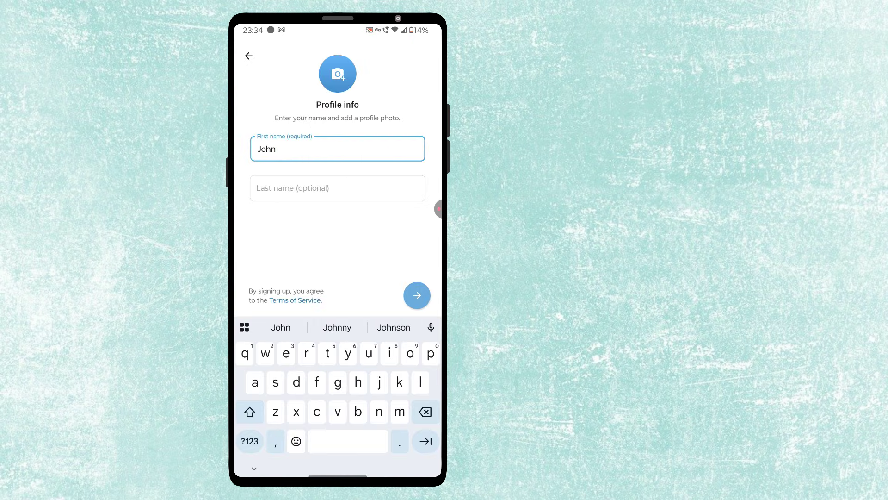